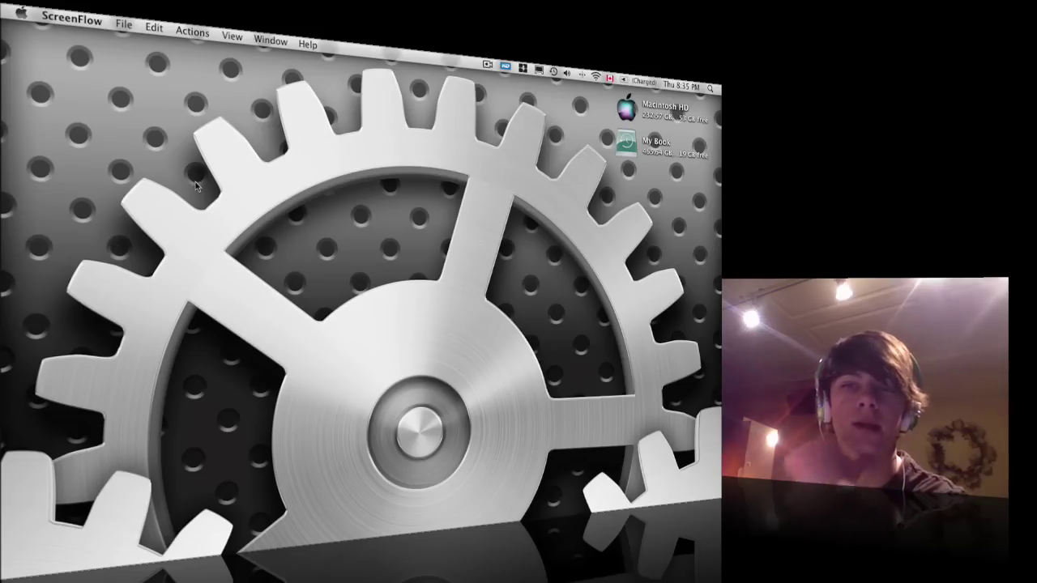
Step: Browse the Dock's Commonly Used and messaging application stacks
mouse_move(375, 541)
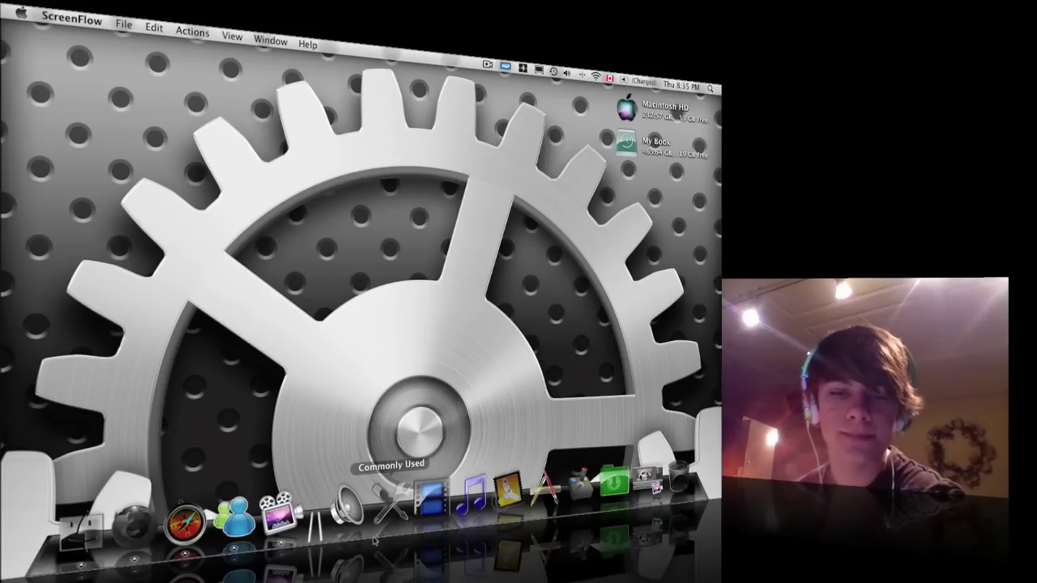
click(380, 522)
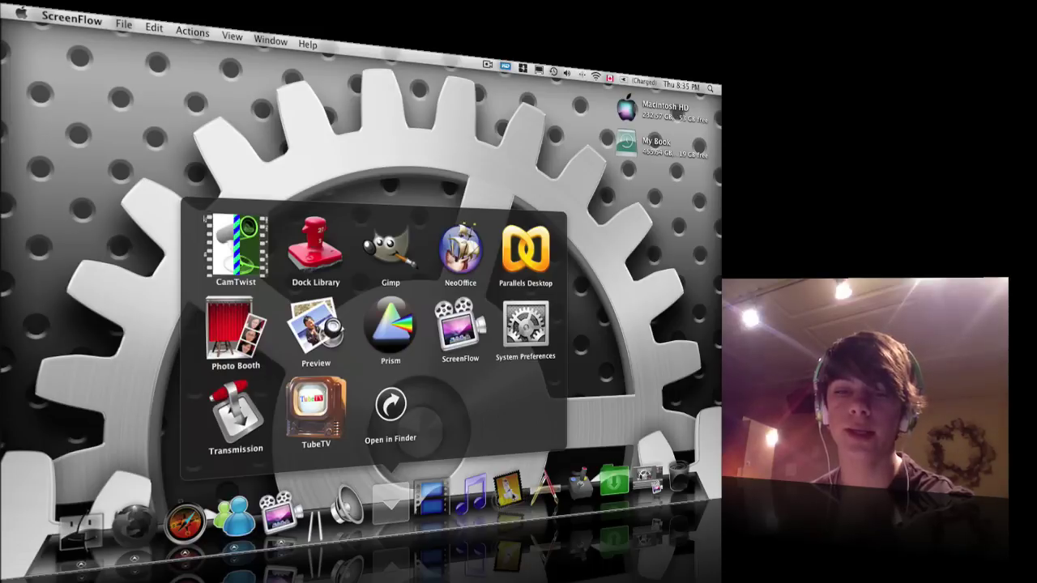
click(509, 490)
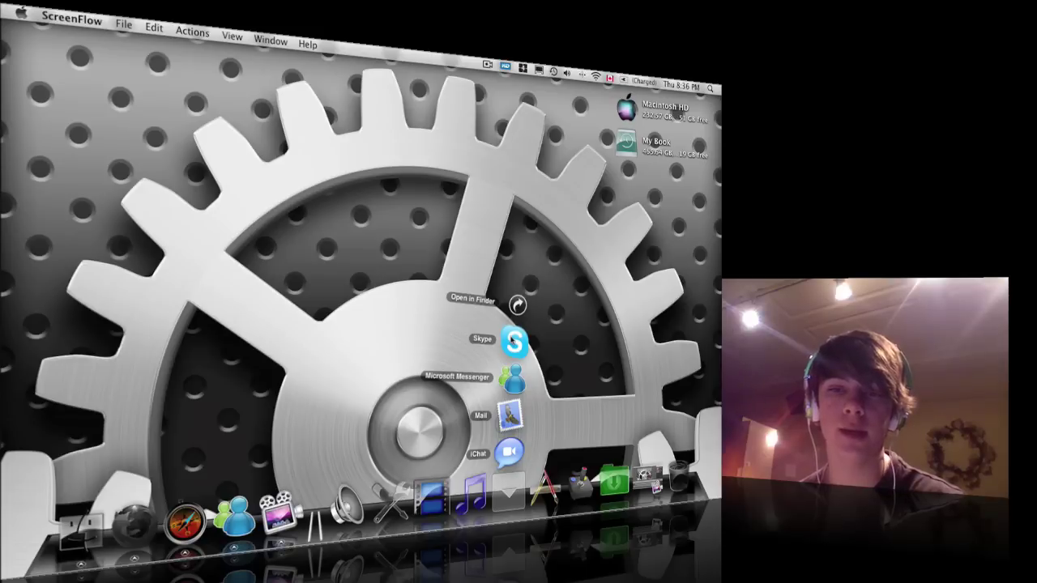
click(397, 502)
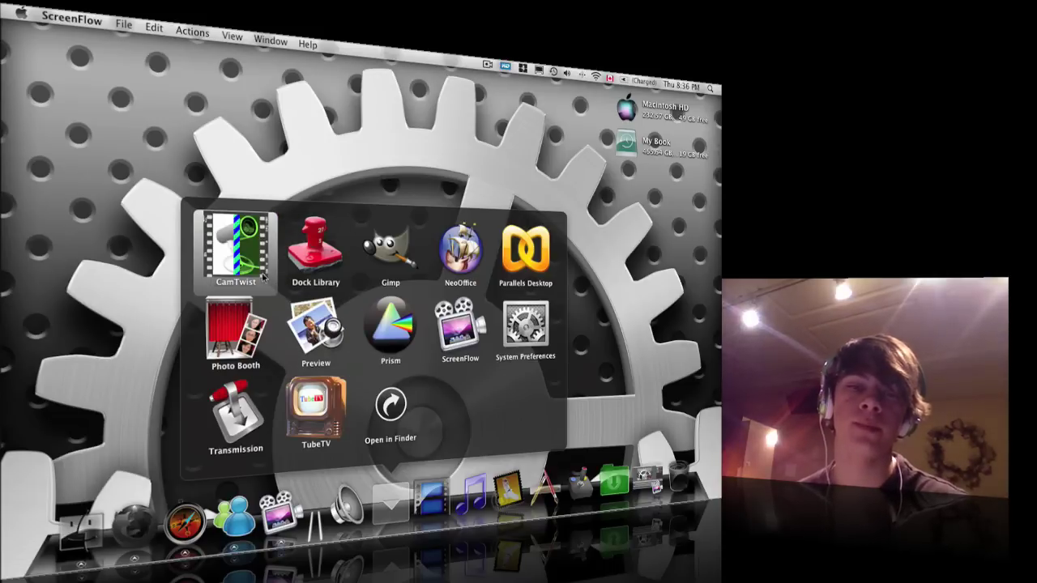
click(389, 503)
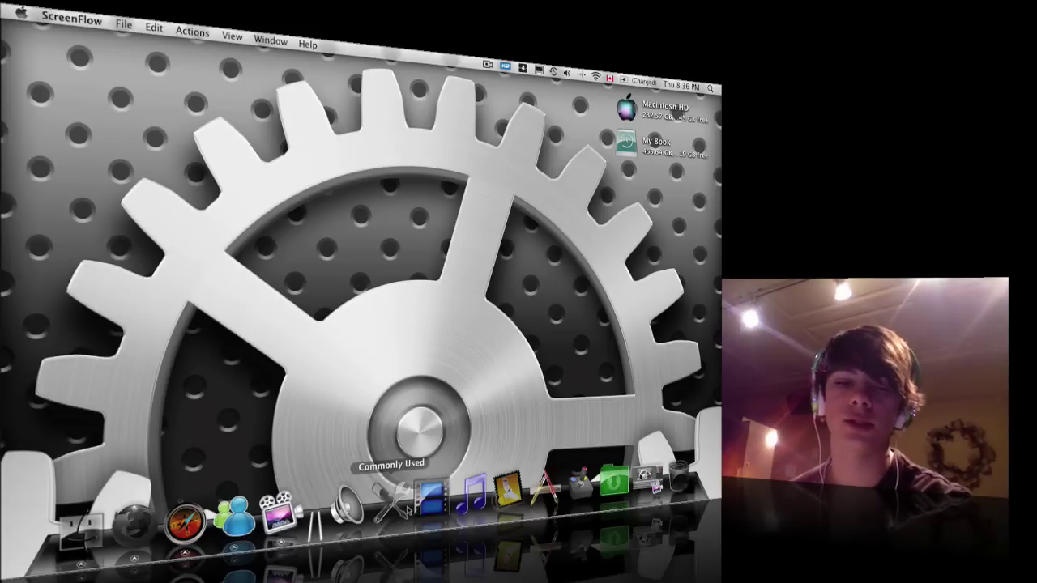
Step: Launch Skype from the Dock's messaging application stack
click(393, 498)
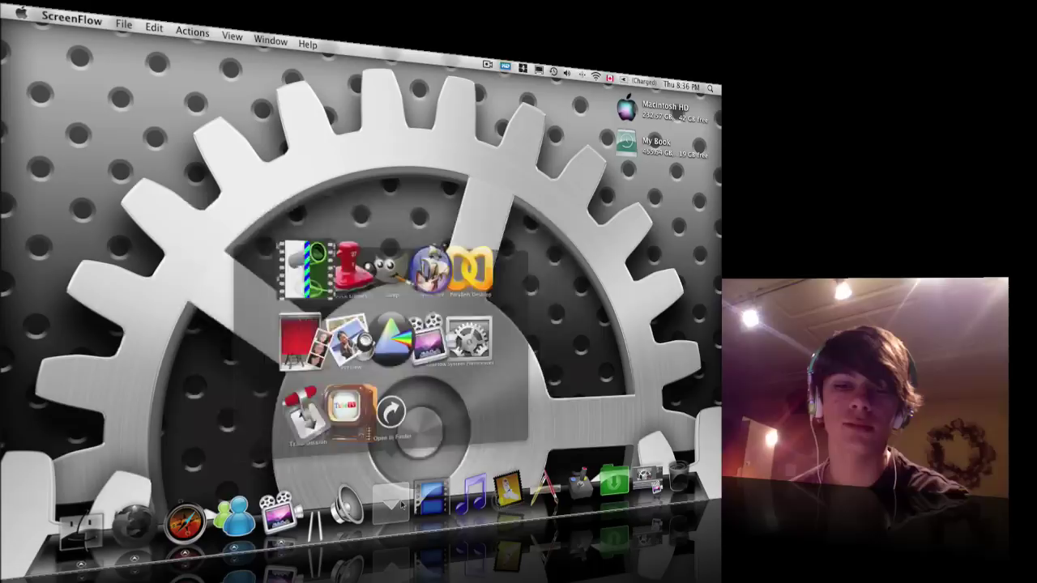
click(432, 280)
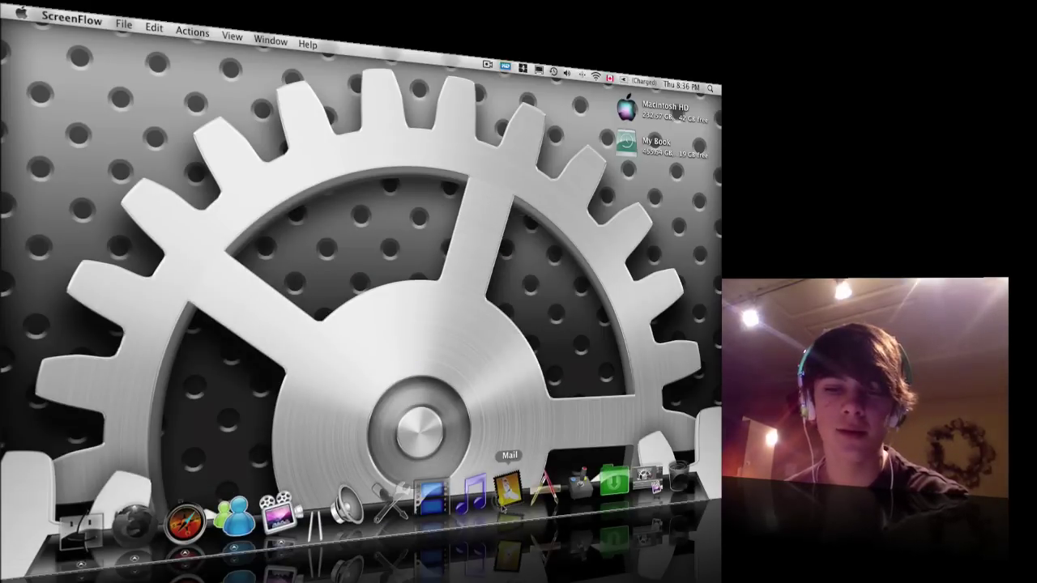
click(502, 506)
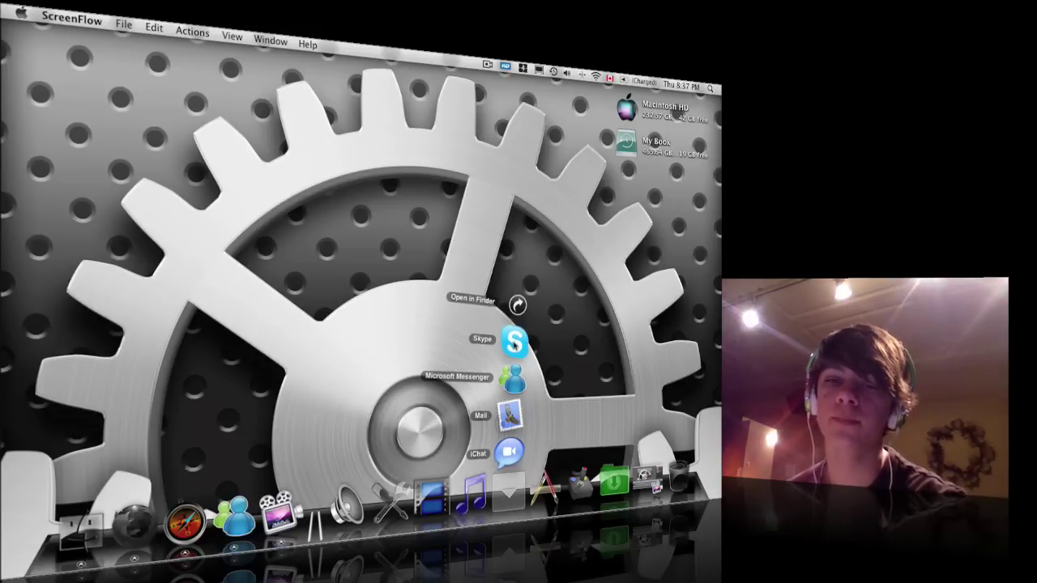
click(515, 342)
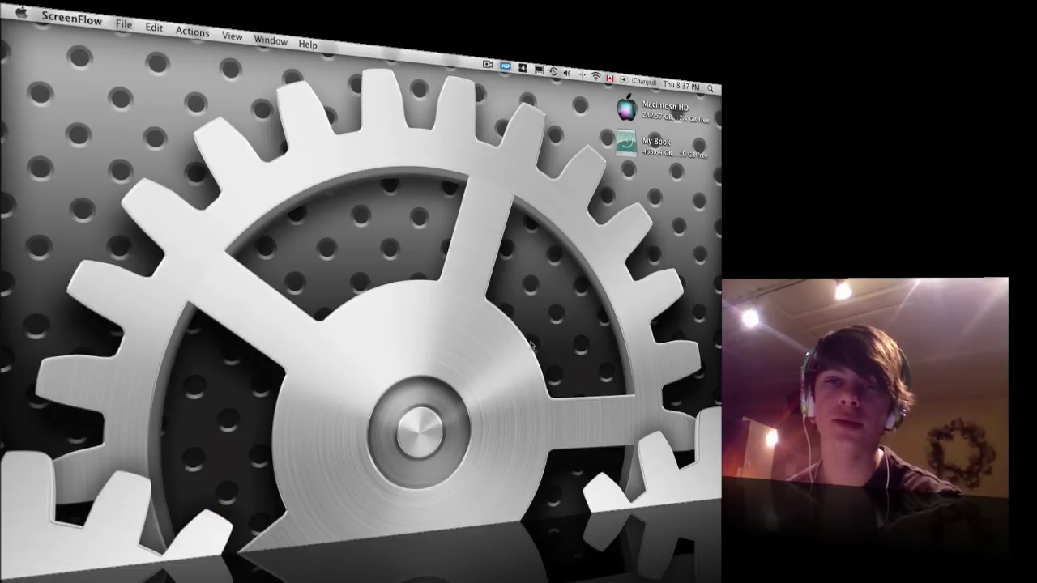
Step: Launch CamTwist from the Commonly Used application grid
mouse_move(519, 499)
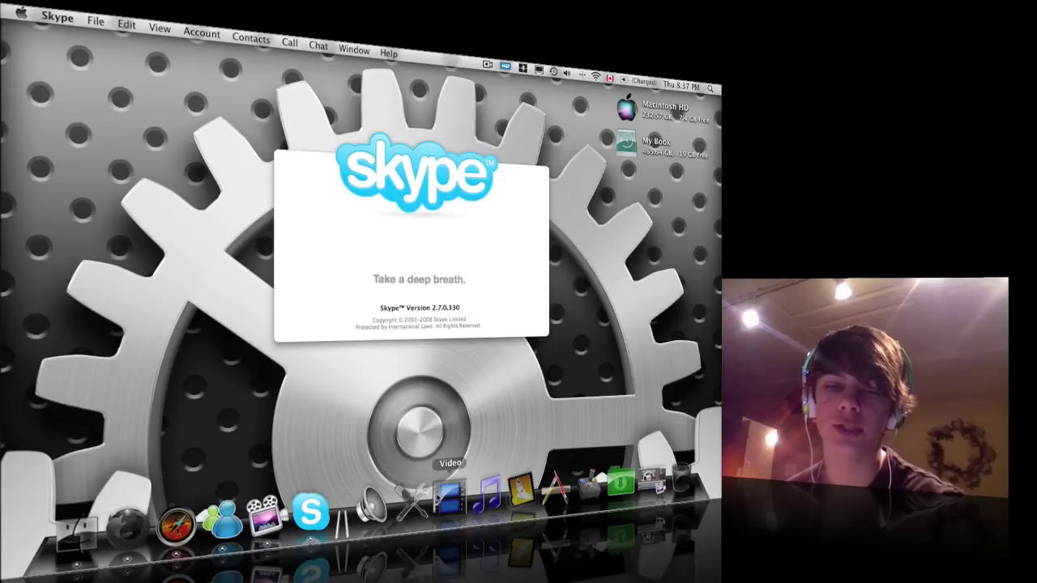
click(411, 500)
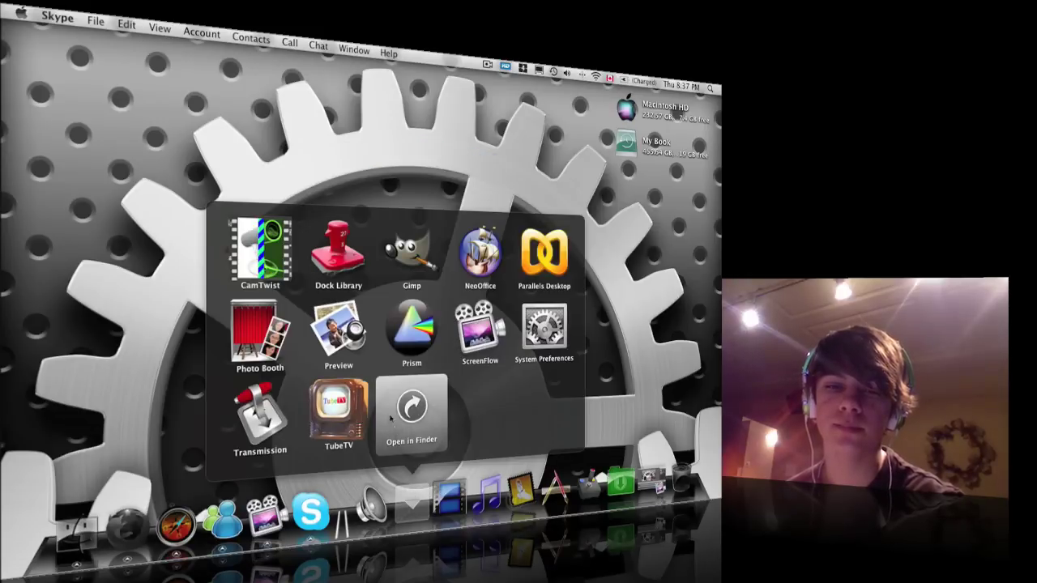
click(260, 267)
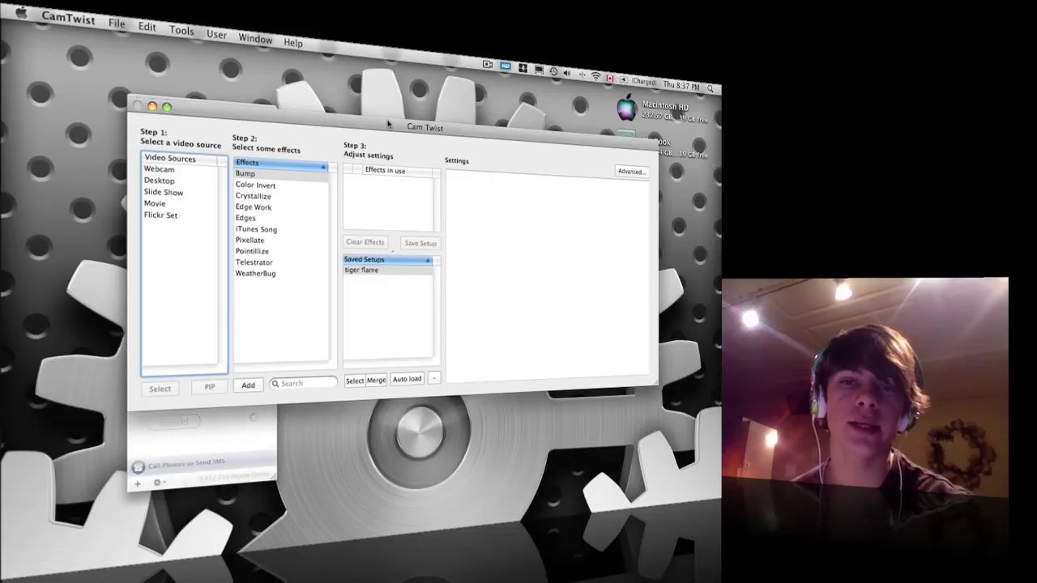
Step: Open CamTwist's Preferences and review the General and Video Apps tabs
drag(387, 125, 373, 155)
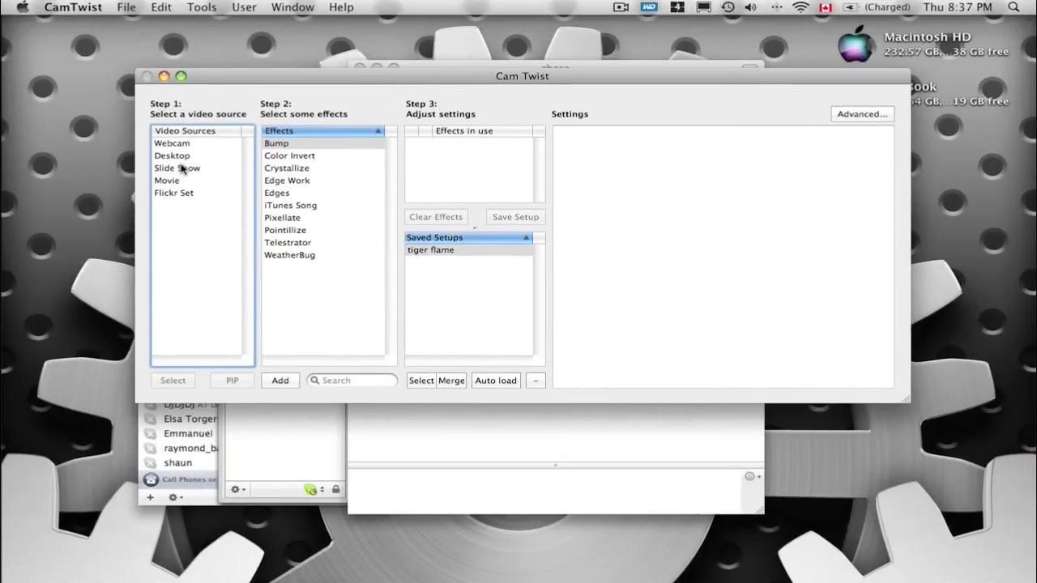
key(super+comma)
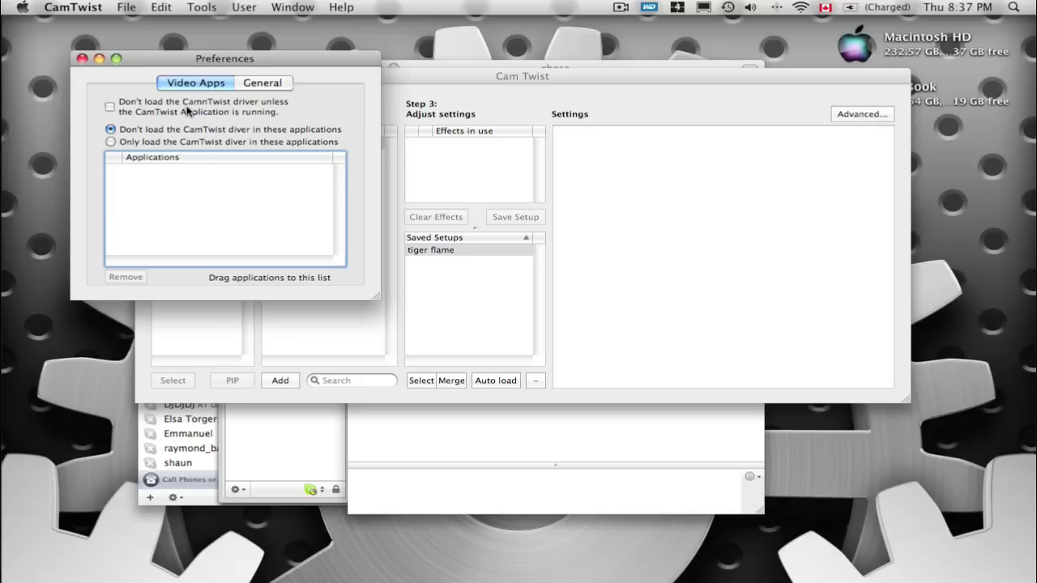
click(249, 86)
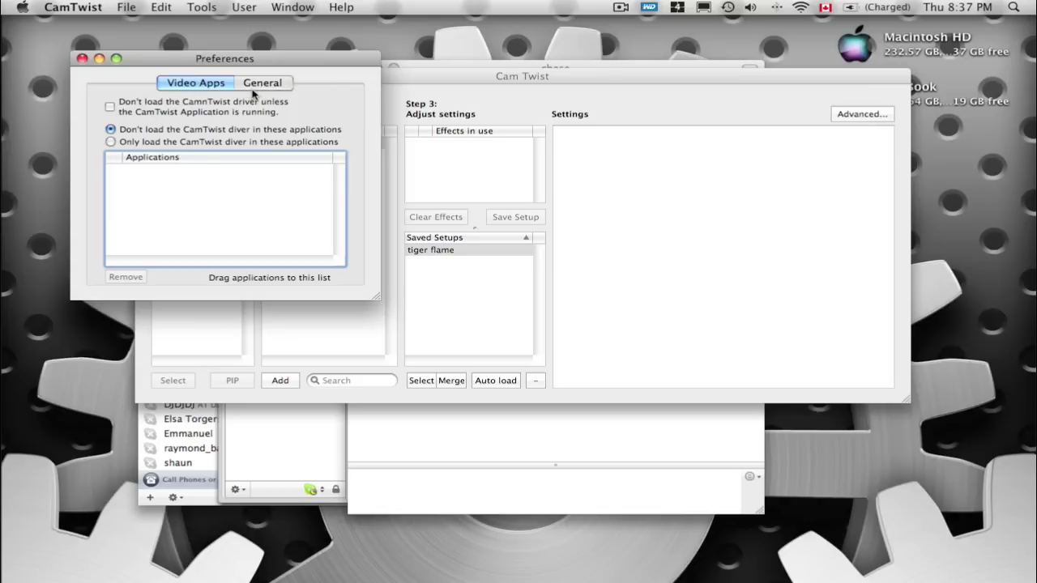
click(203, 84)
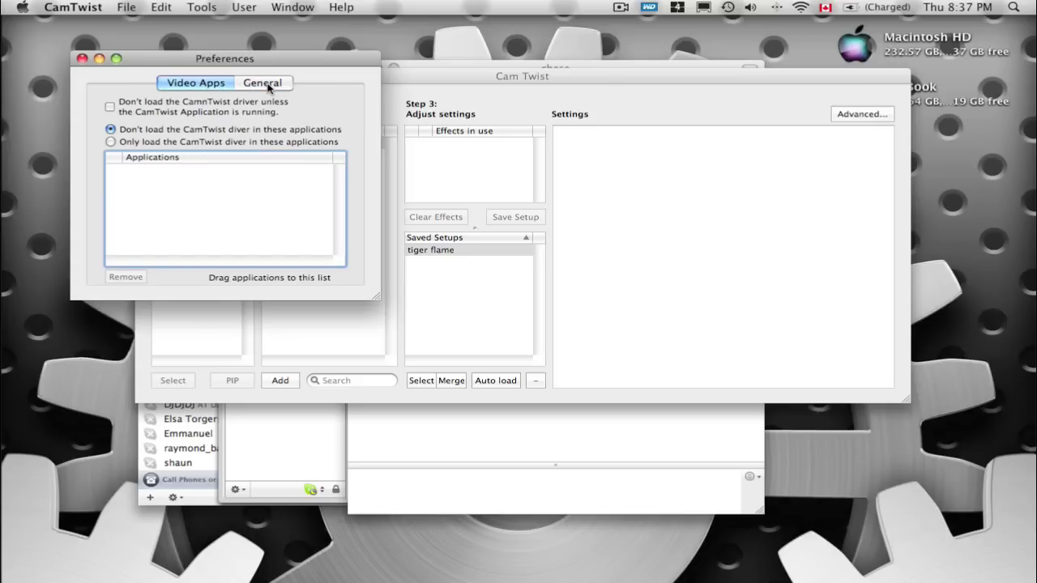
Step: Bring the Skype chat window back to the front to reply
click(456, 477)
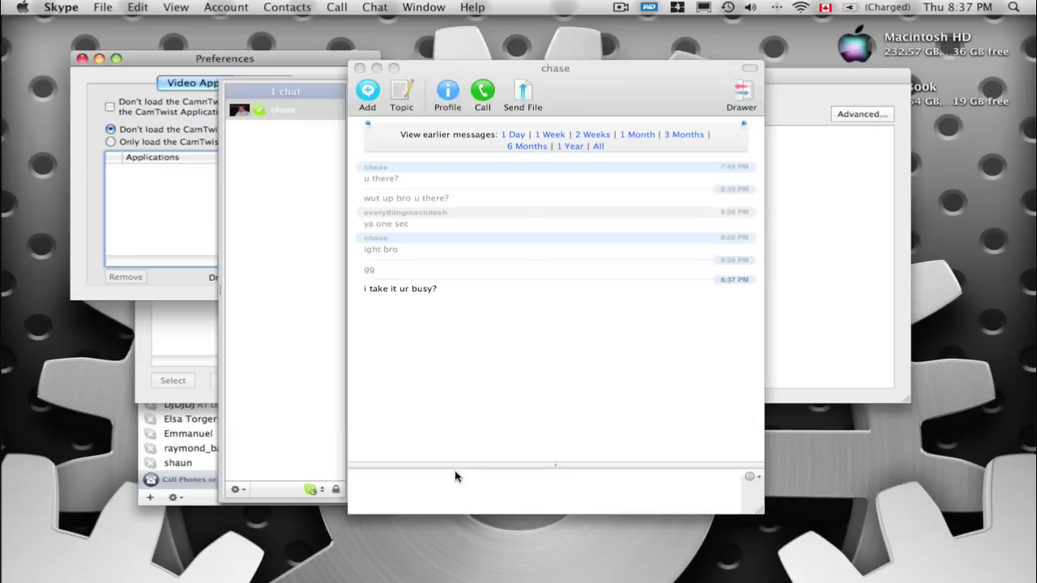
click(157, 251)
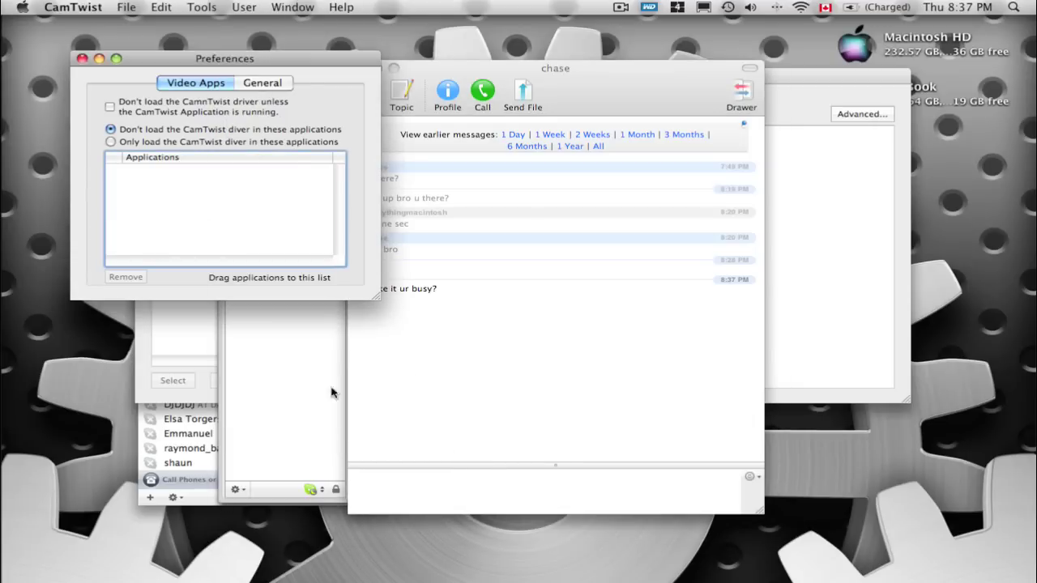
click(400, 482)
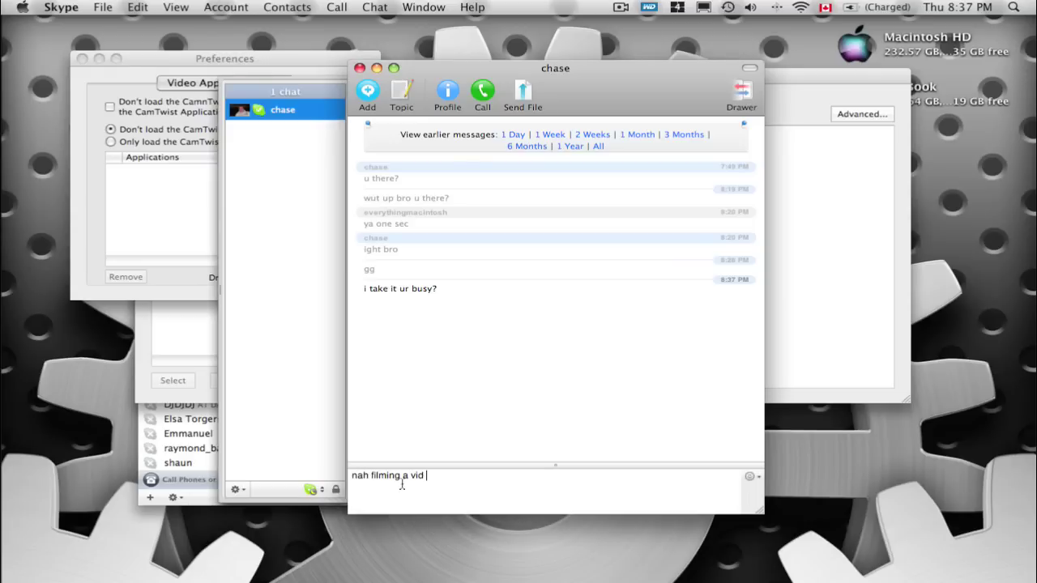
Step: Send the reply 'nah filming a vid' in the Skype chat
key(Return)
click(146, 167)
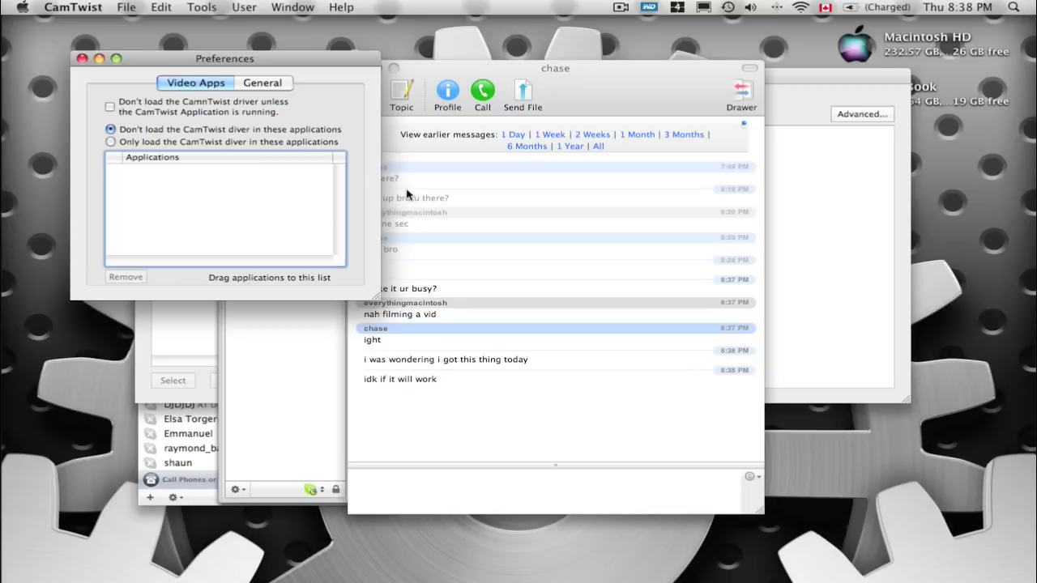
Step: Choose CamTwist from the Camera list in Skype's Video preferences
click(474, 202)
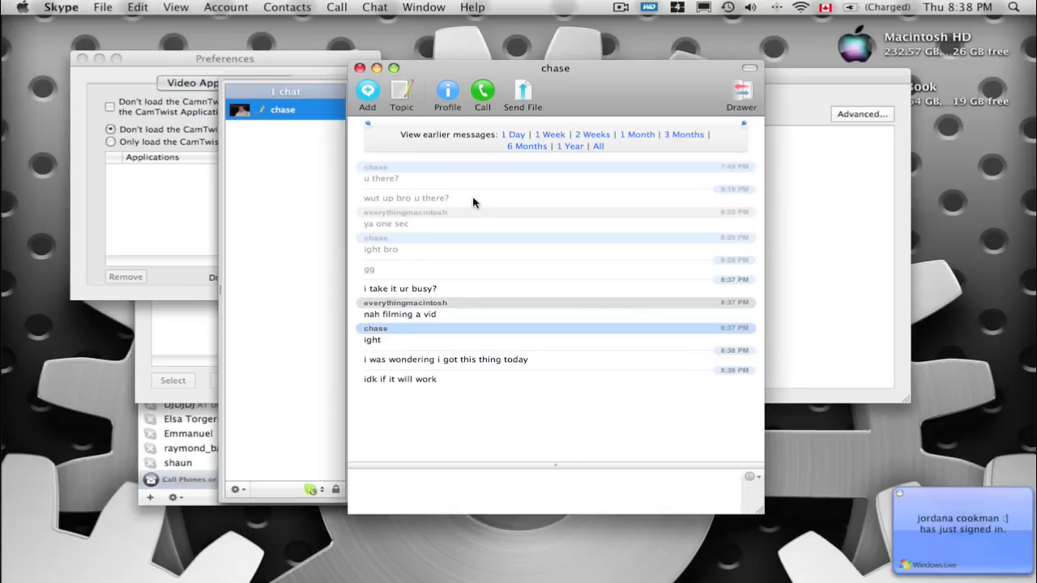
key(super+comma)
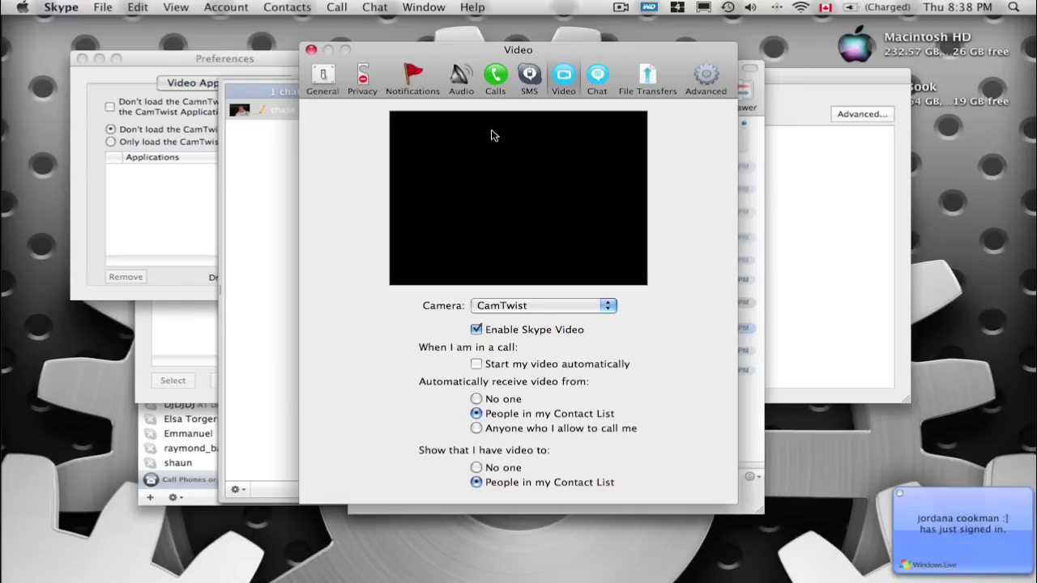
click(324, 77)
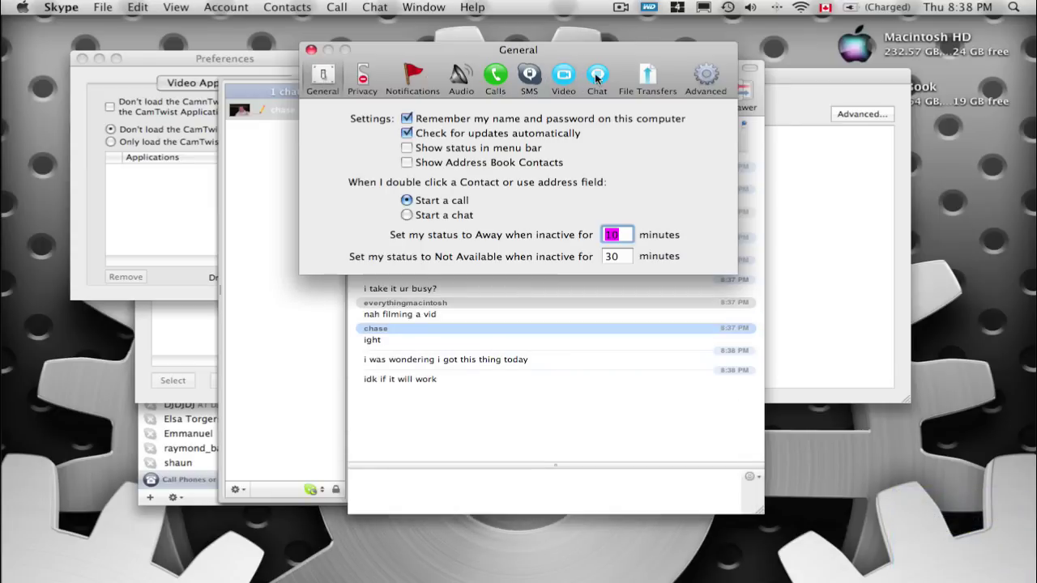
click(563, 77)
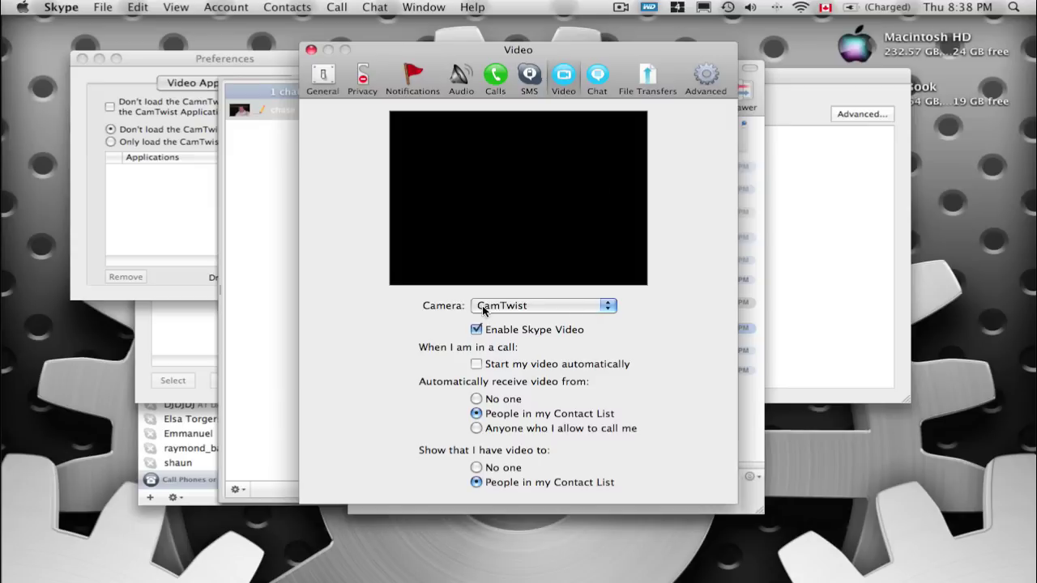
click(579, 307)
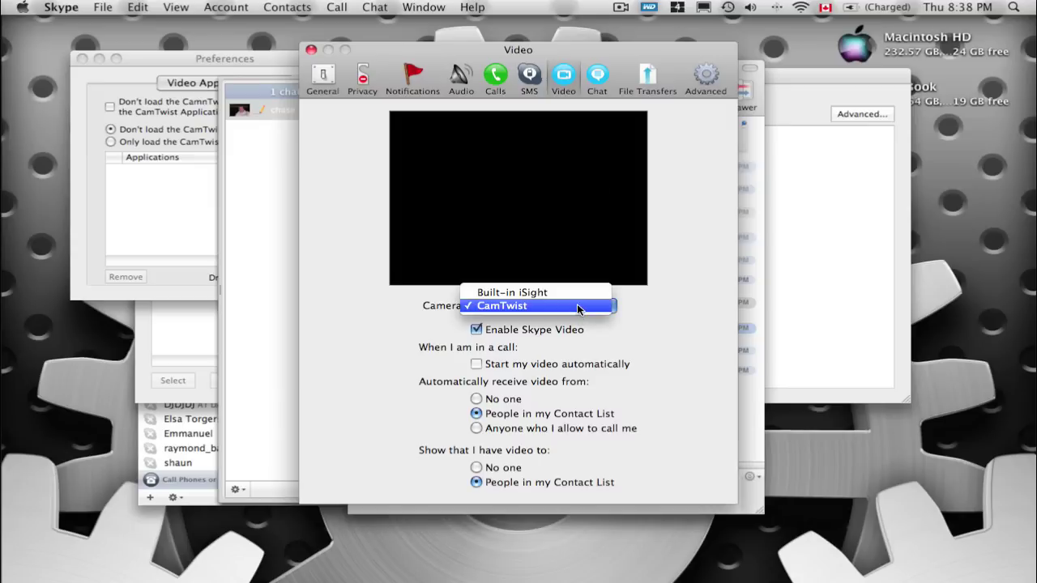
click(576, 310)
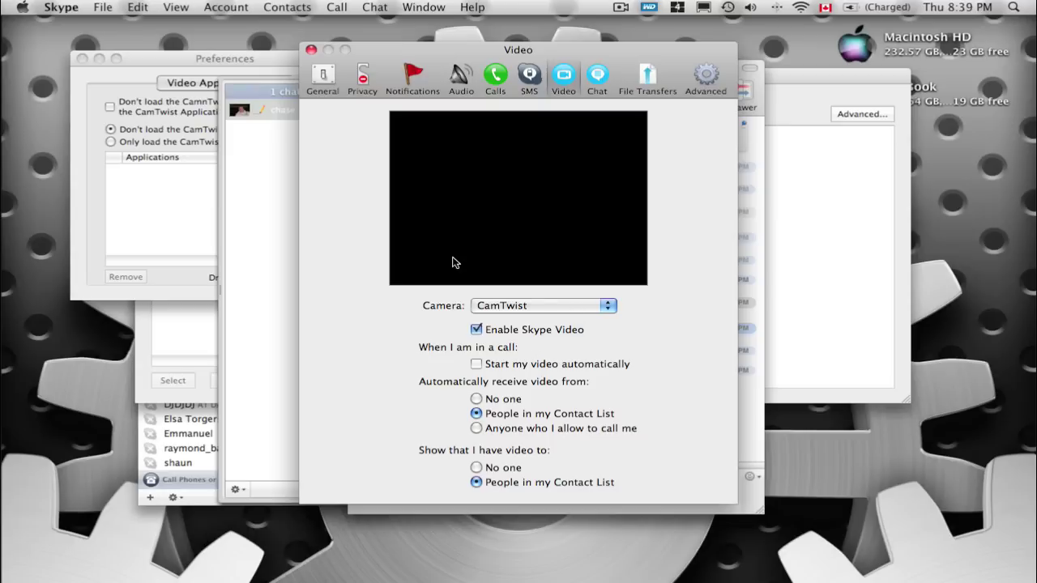
click(183, 188)
Step: Close CamTwist's Preferences window and return to the main CamTwist window
click(81, 58)
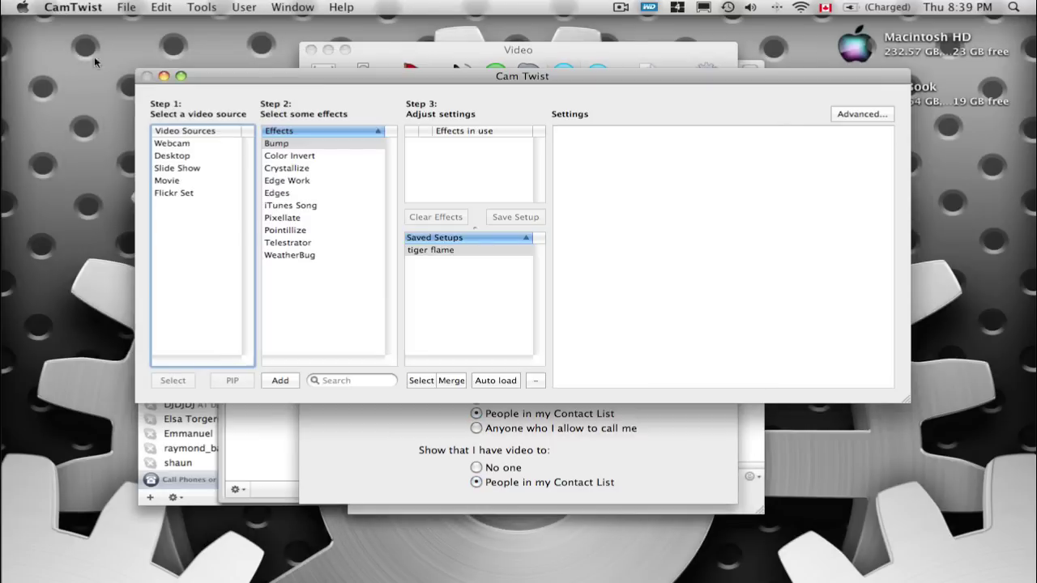
key(F9)
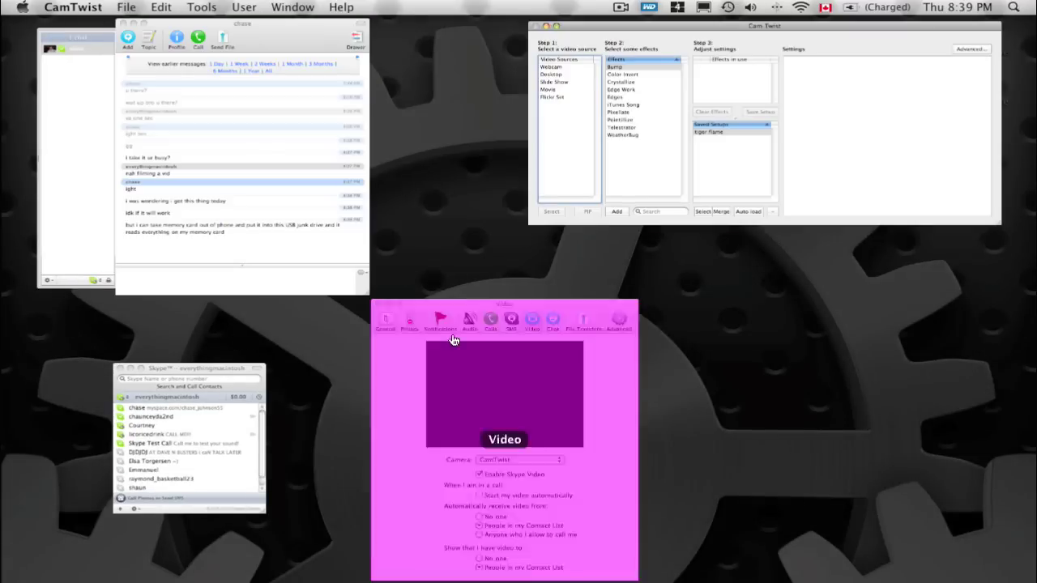
key(F9)
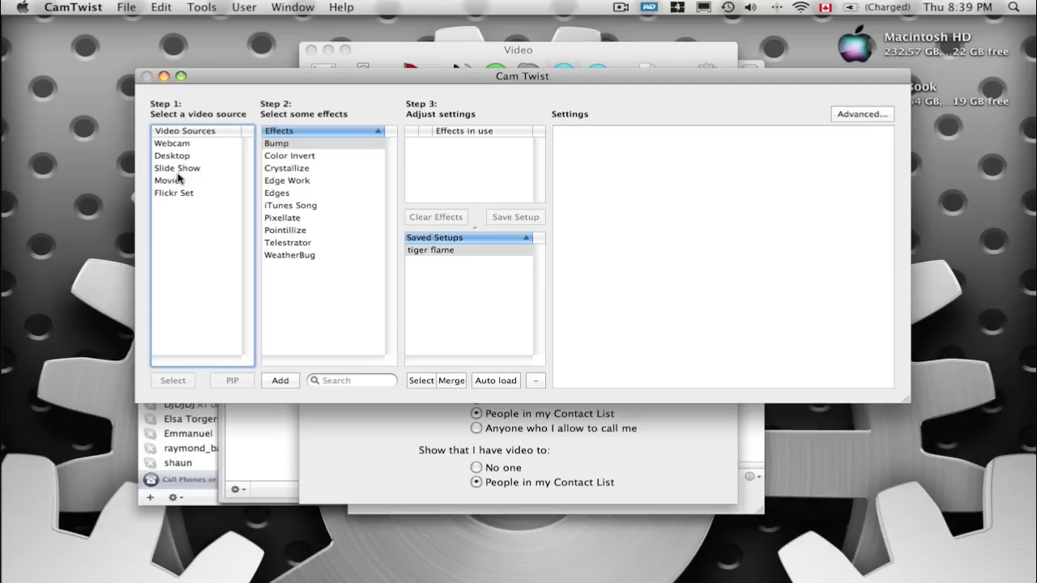
Step: Try Webcam with the Built-in iSight camera, then switch the video source to Desktop
click(205, 142)
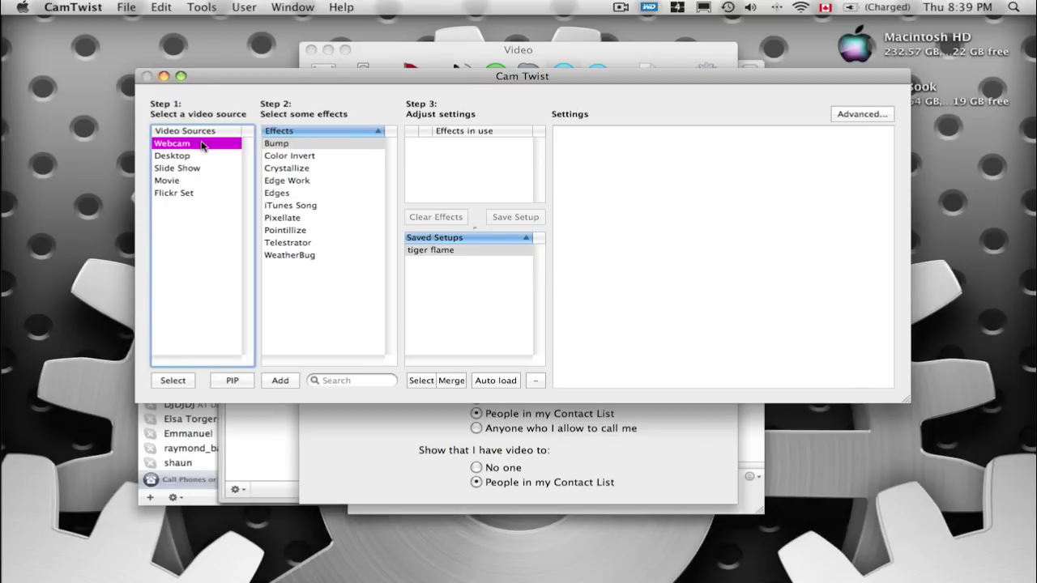
double_click(202, 145)
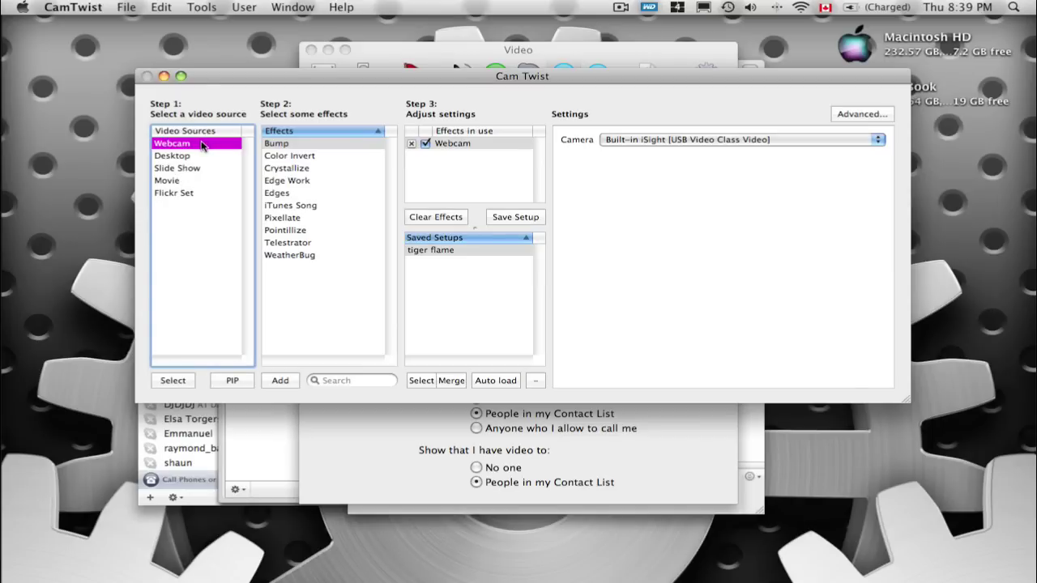
click(649, 144)
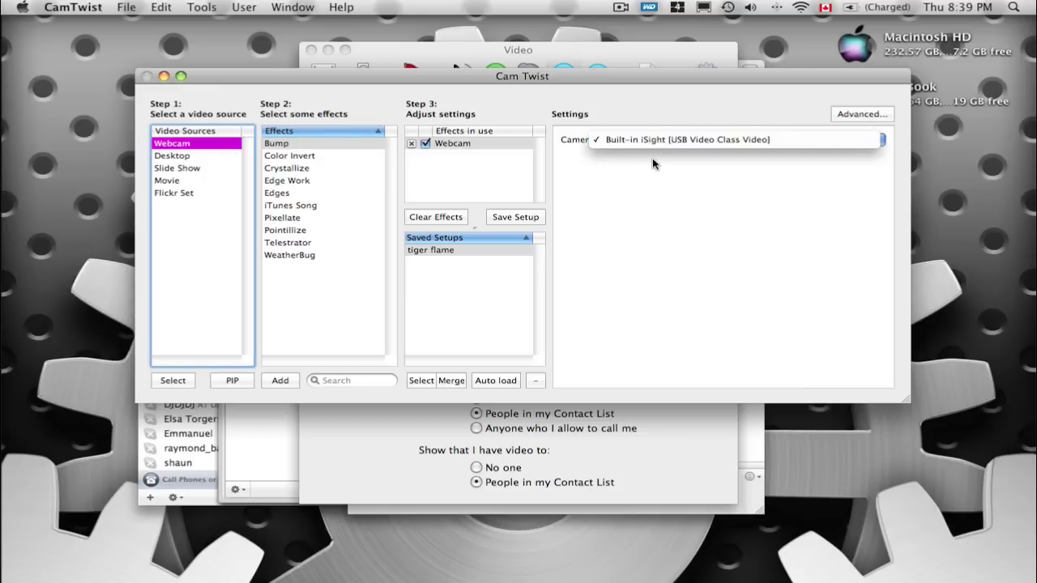
click(658, 180)
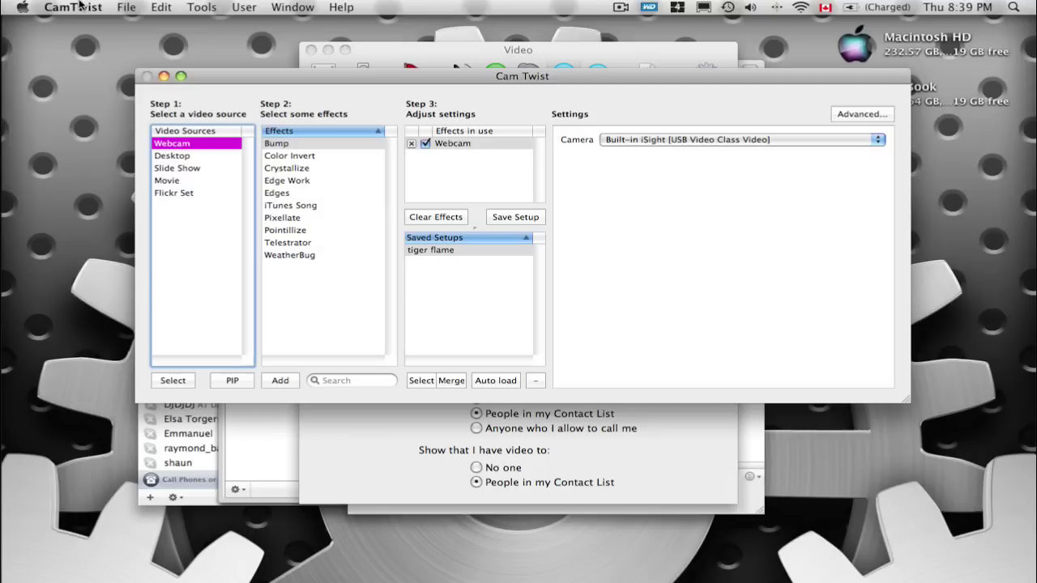
click(185, 155)
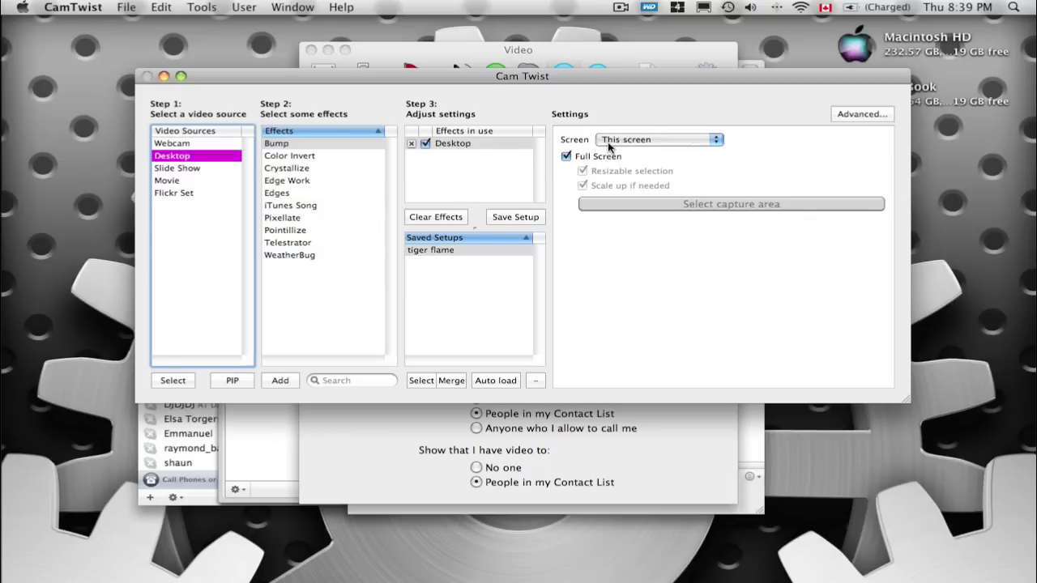
Step: Keep Desktop capturing 'This screen' and bring Skype's Video preferences preview forward
click(609, 144)
click(628, 145)
click(541, 52)
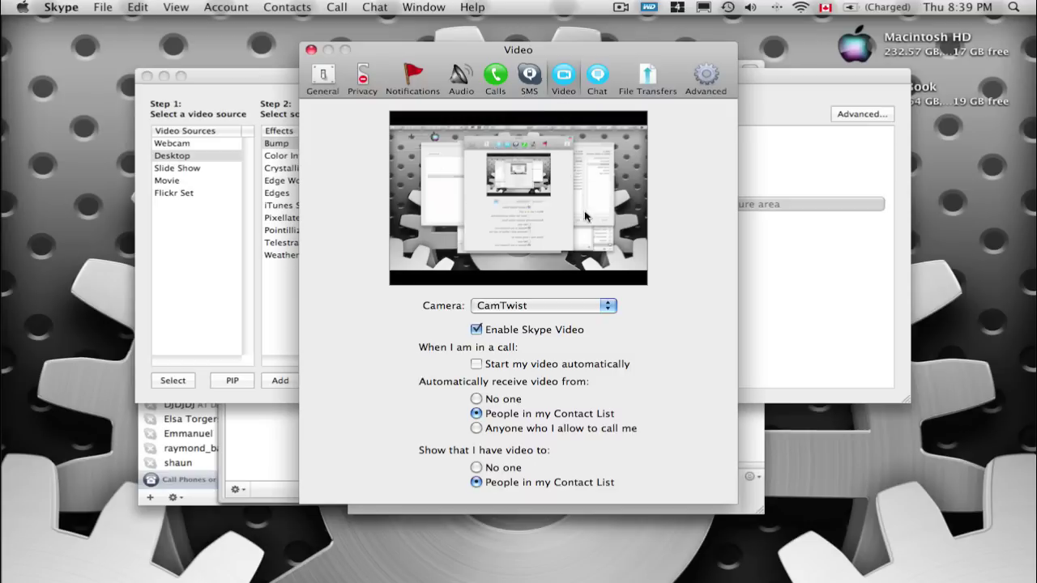
mouse_move(504, 58)
mouse_down()
mouse_move(335, 52)
mouse_move(646, 54)
mouse_move(512, 57)
mouse_up()
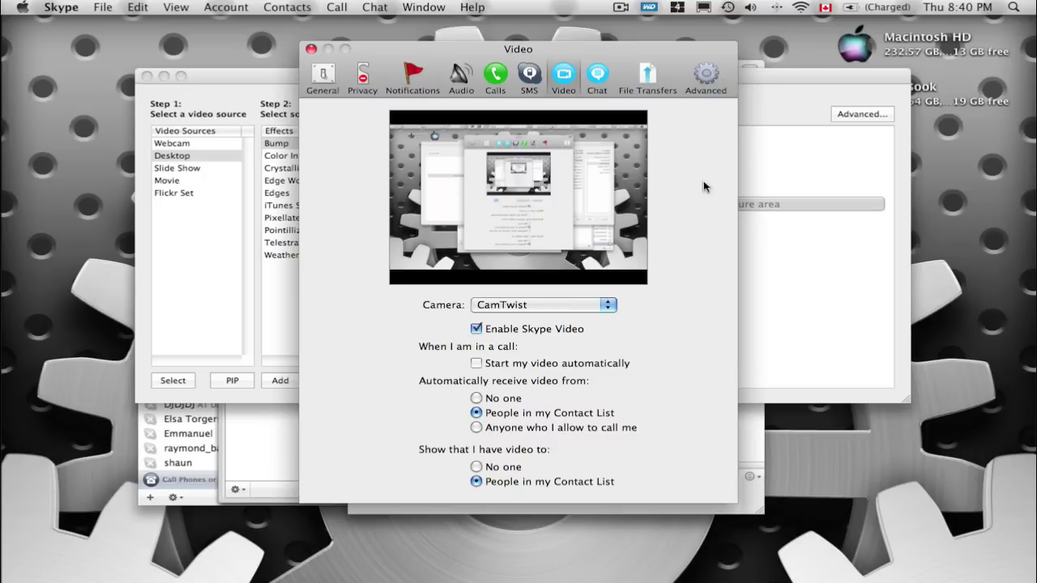
Step: Raise the chat window, then open the contact's chat from the contact list
click(279, 423)
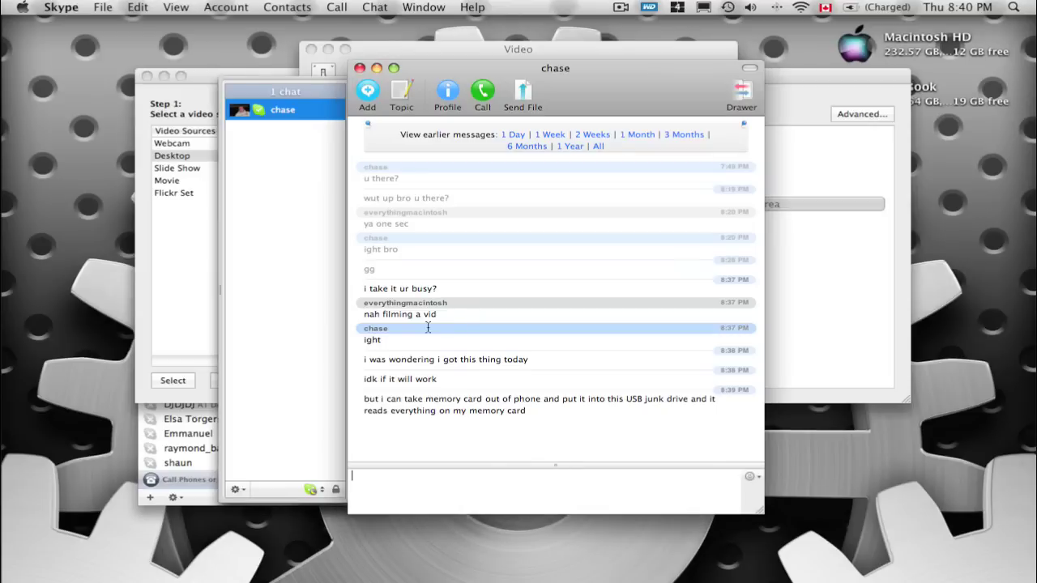
drag(559, 77, 557, 53)
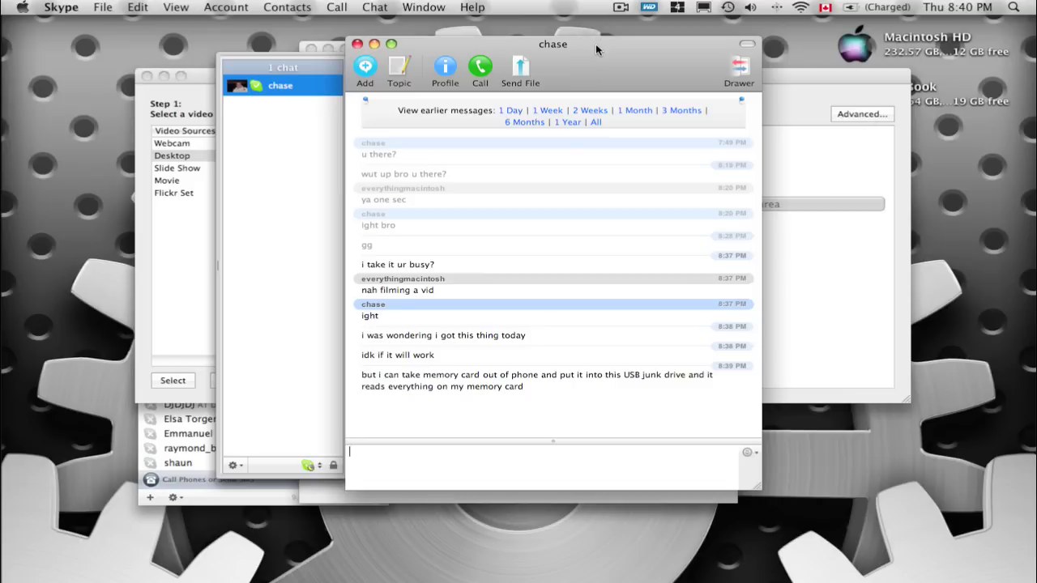
mouse_move(1036, 4)
click(232, 505)
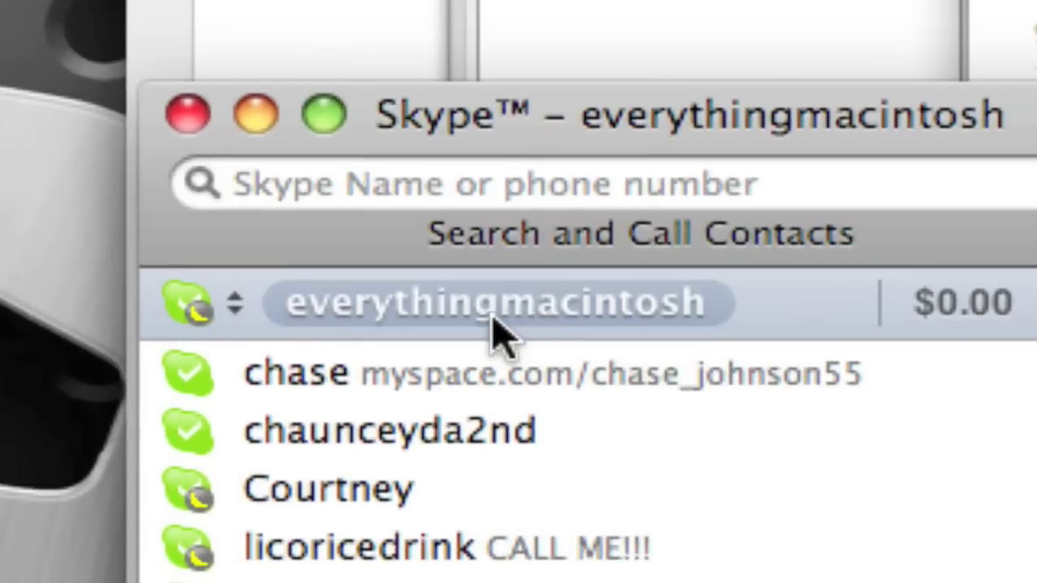
double_click(495, 373)
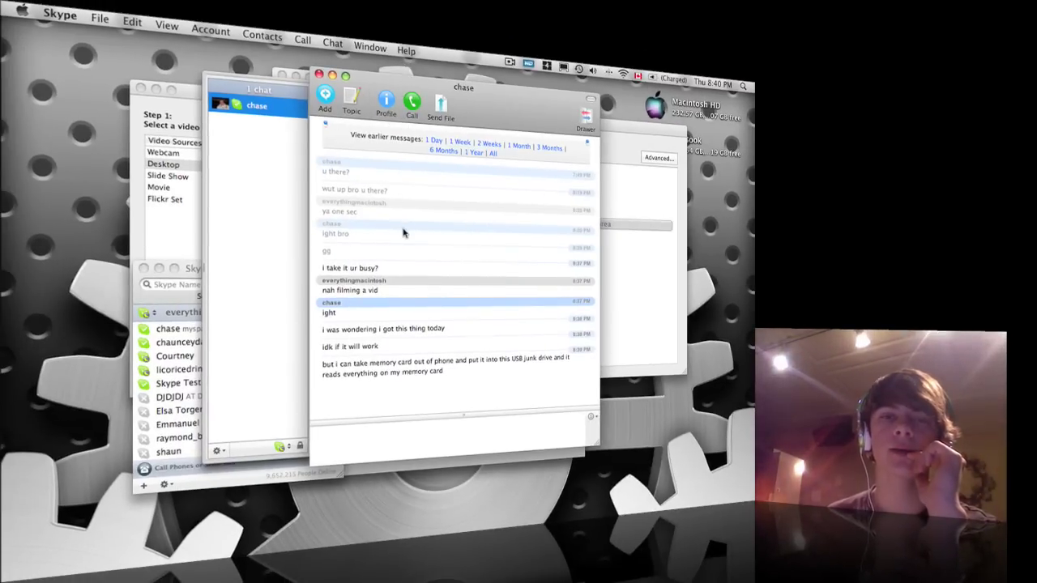
Step: Move the chat and contact list windows aside and open the contact's chat as a tab
drag(472, 90, 478, 204)
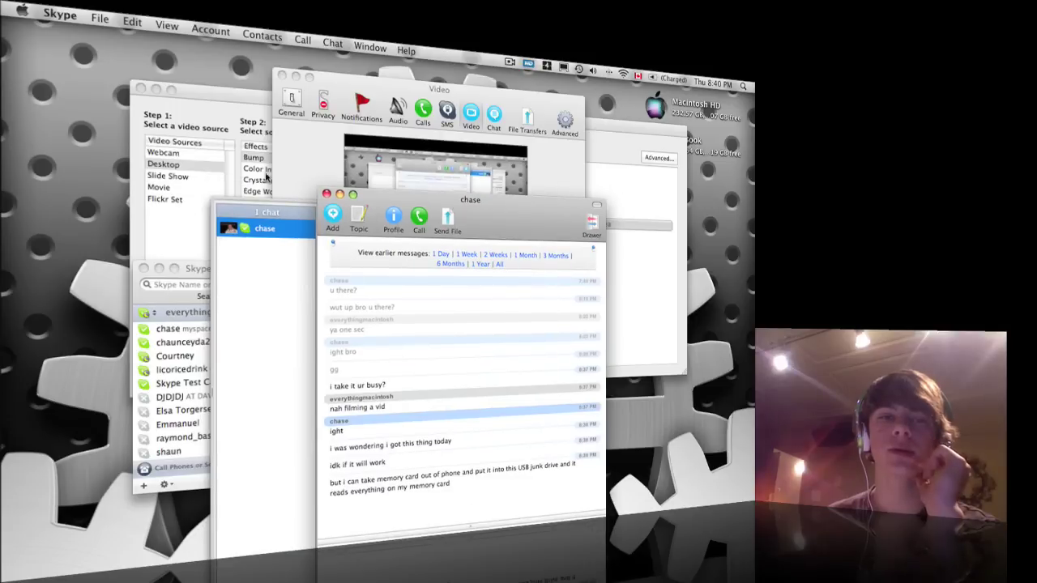
drag(200, 279, 235, 71)
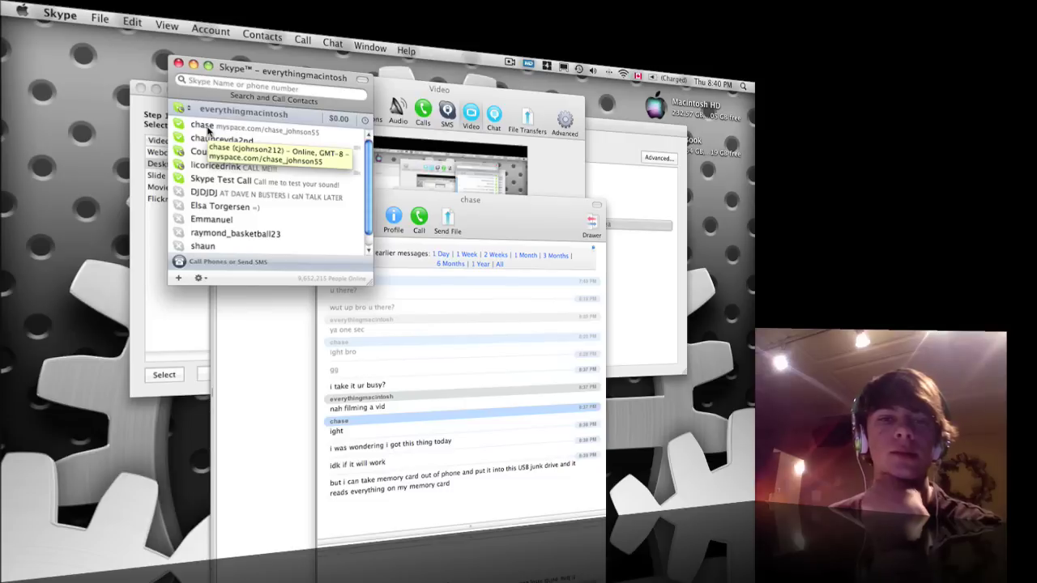
double_click(261, 138)
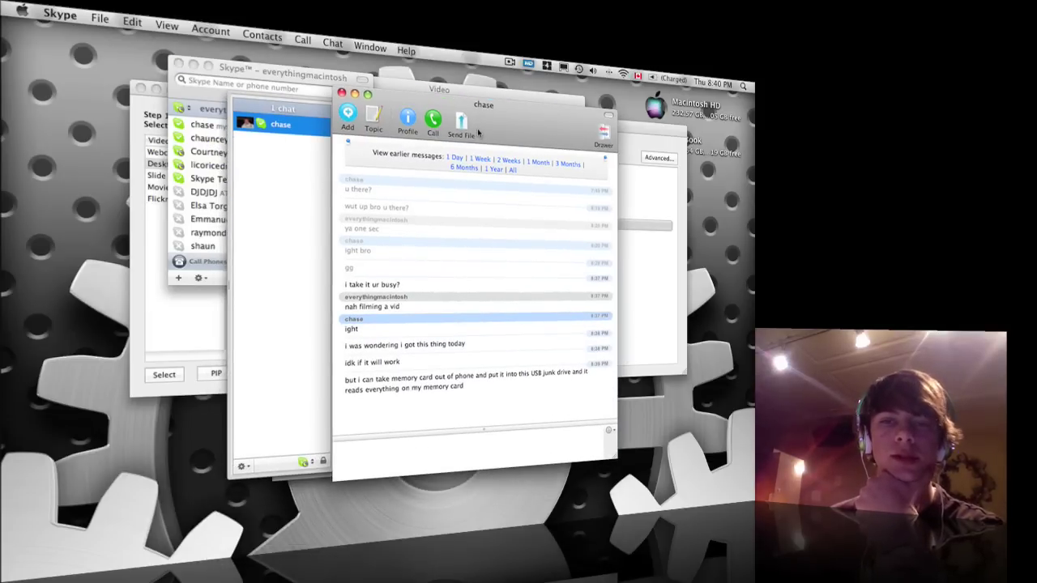
click(510, 60)
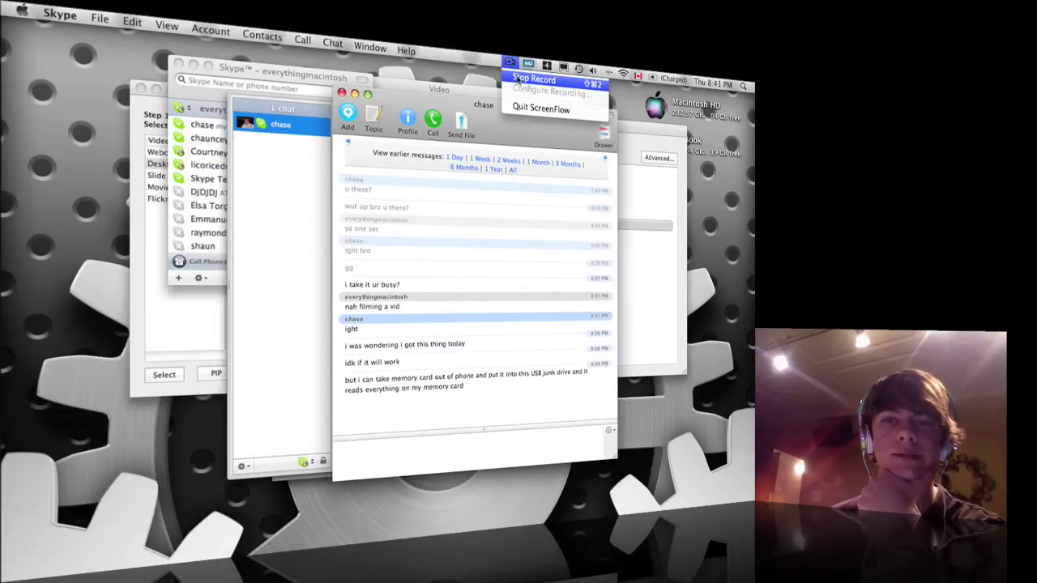